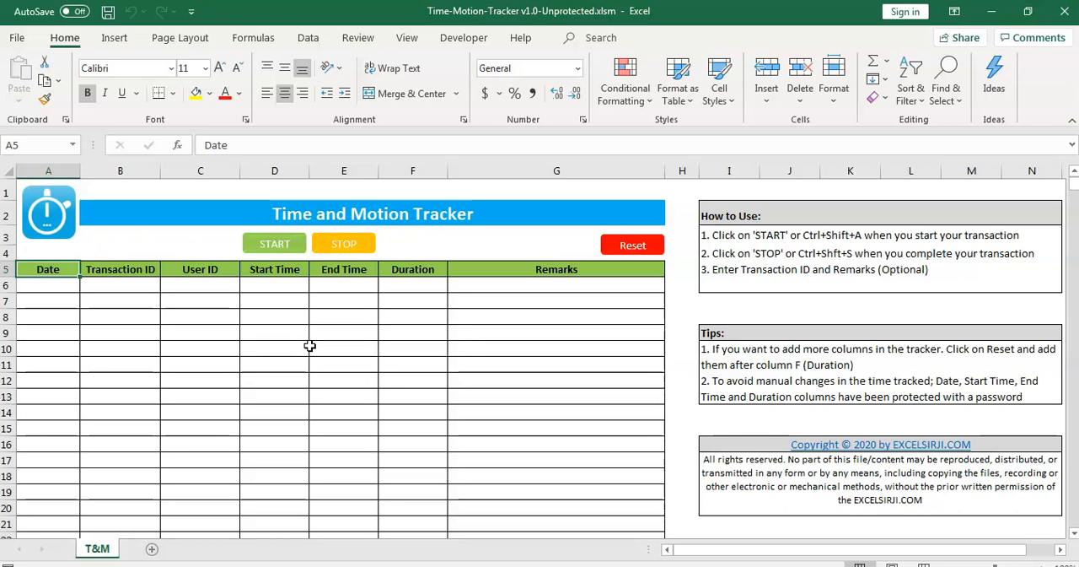
# - Start the timer for the first transaction, enter 1234 as its Transaction ID and stop the timer
pyautogui.click(270, 246)
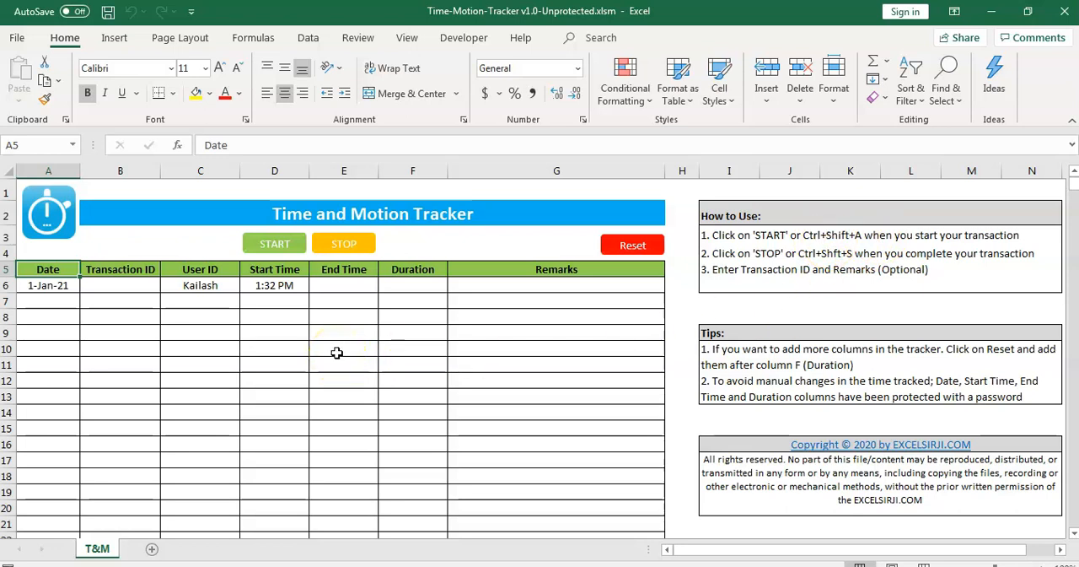
pyautogui.click(131, 286)
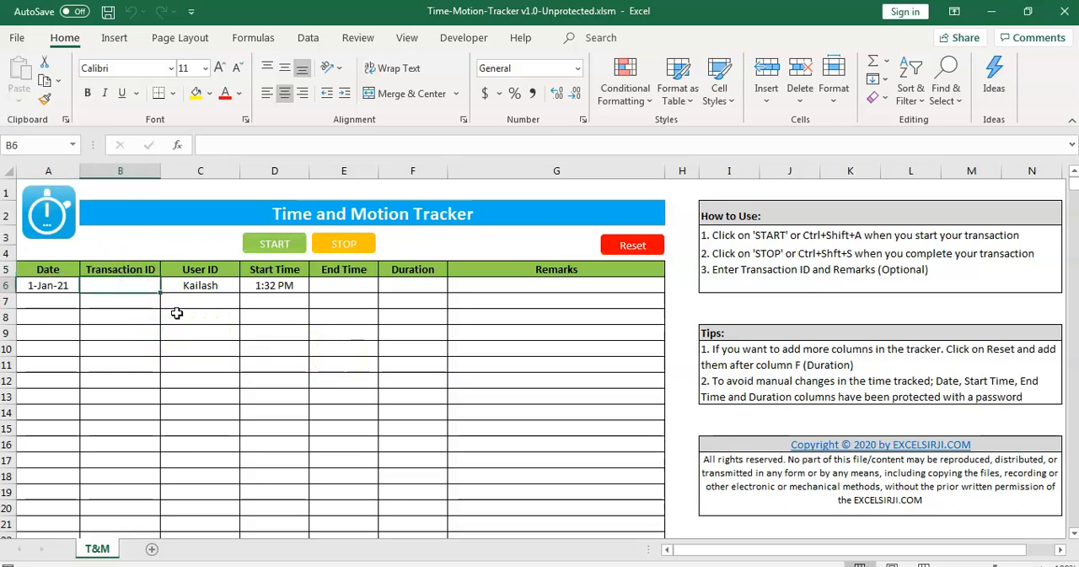
pyautogui.write('1234')
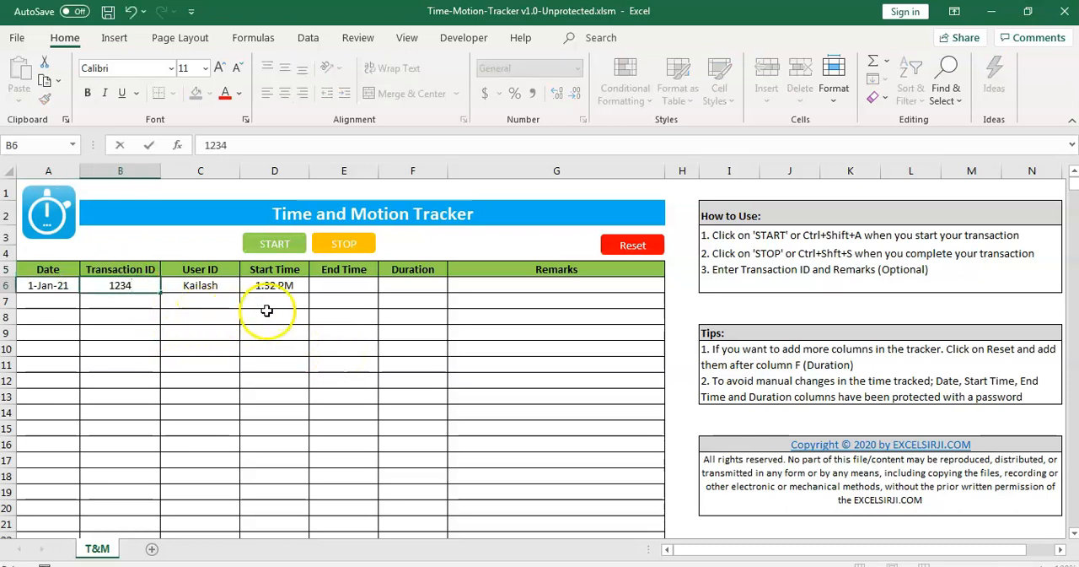
pyautogui.click(145, 312)
pyautogui.click(341, 243)
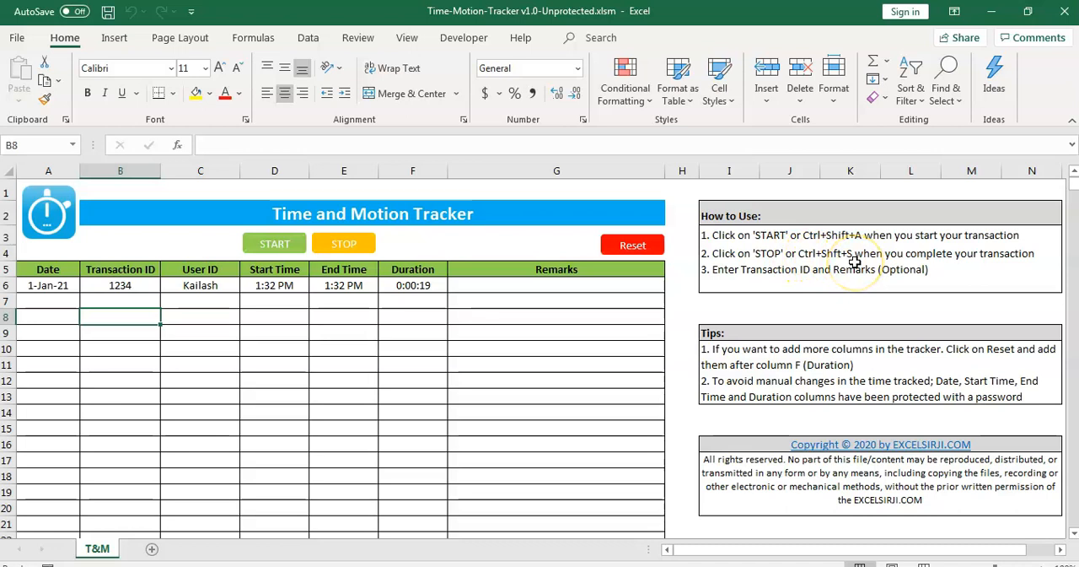
# - Enter "test" as the remark for the first transaction
pyautogui.click(503, 285)
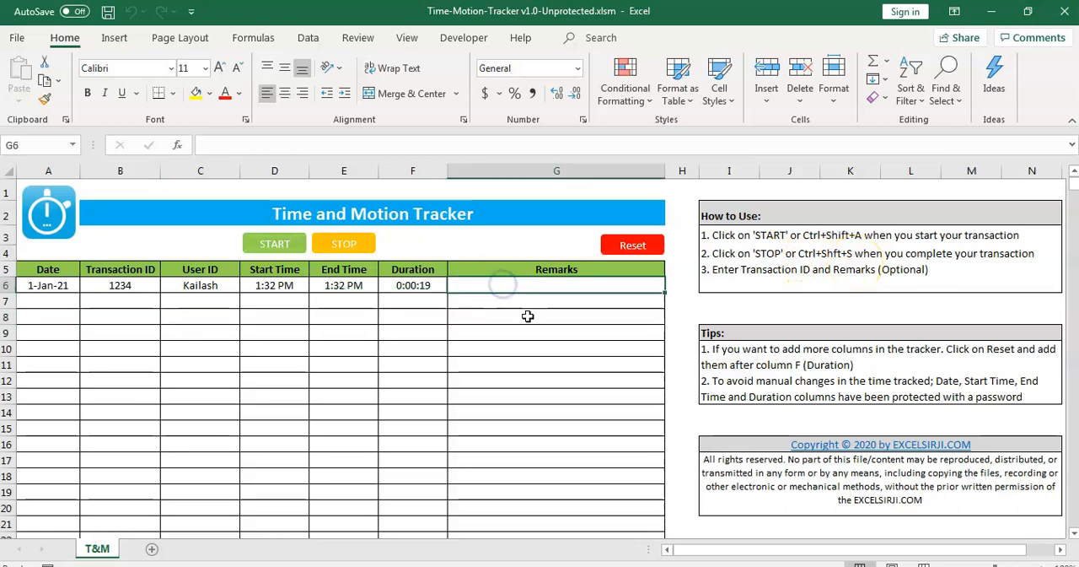
pyautogui.write('test')
pyautogui.click(477, 318)
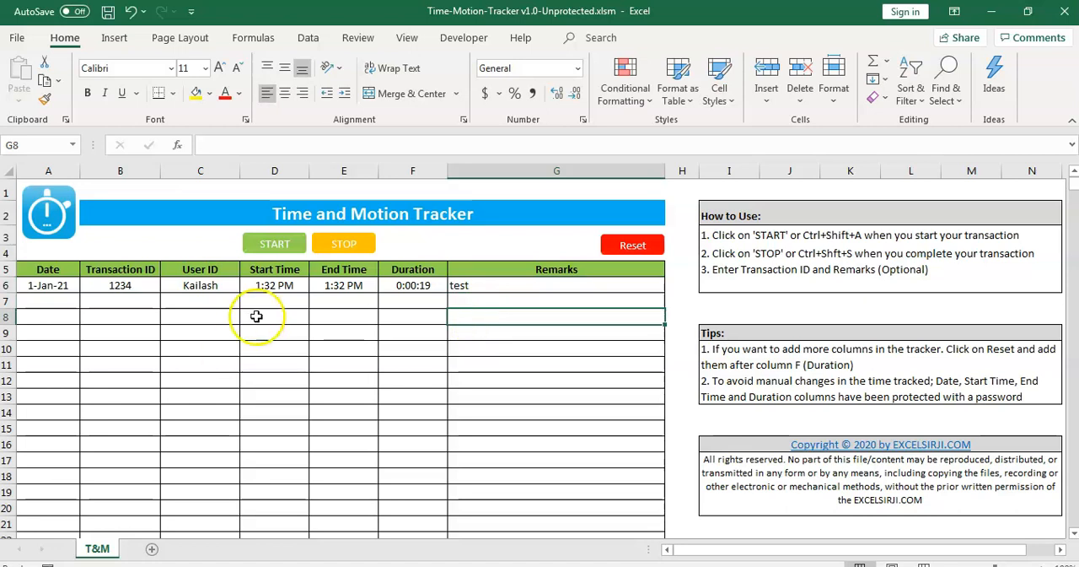
# - Start the timer for a second transaction and try to start another one while it is still running
pyautogui.click(269, 253)
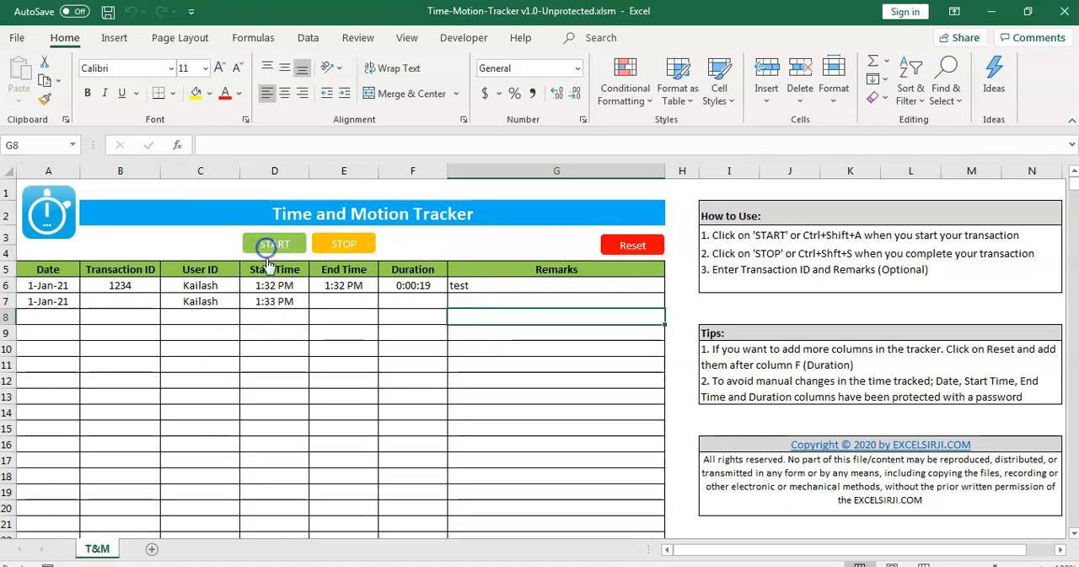
pyautogui.click(255, 256)
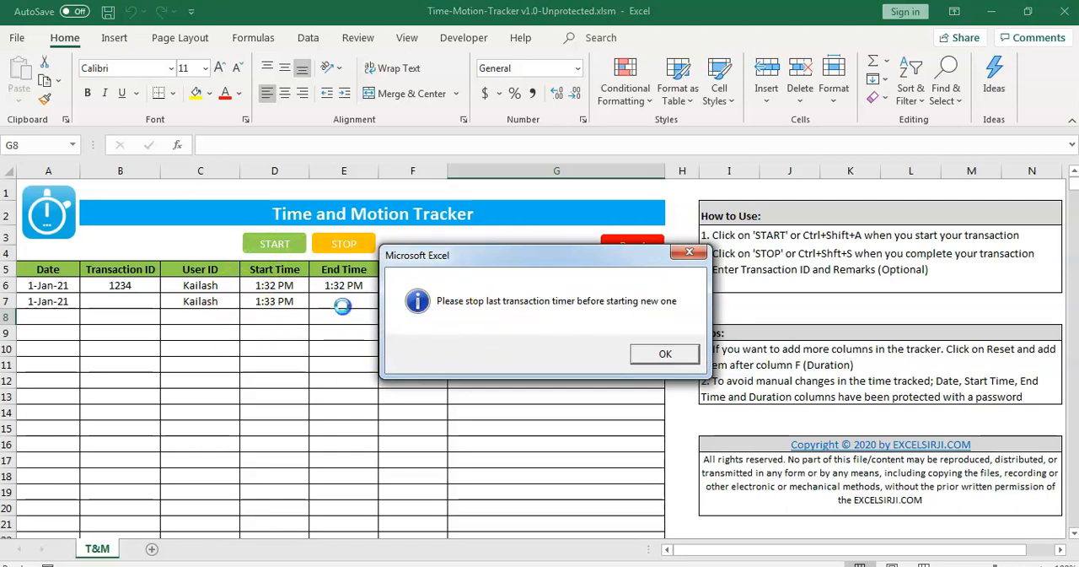
pyautogui.click(667, 356)
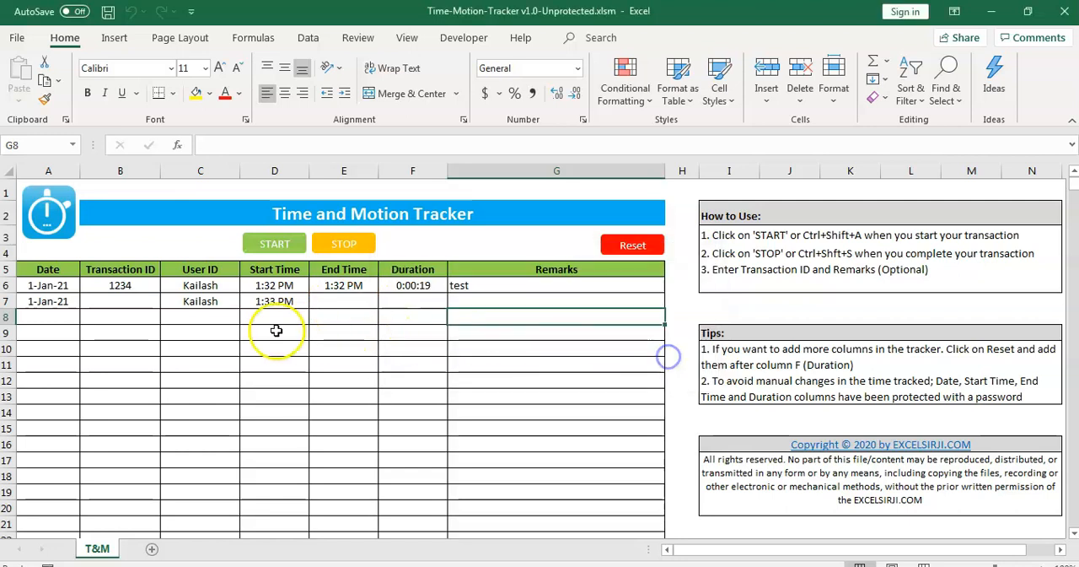
# - Stop the second transaction's timer and try to stop it again with no timer running
pyautogui.click(337, 246)
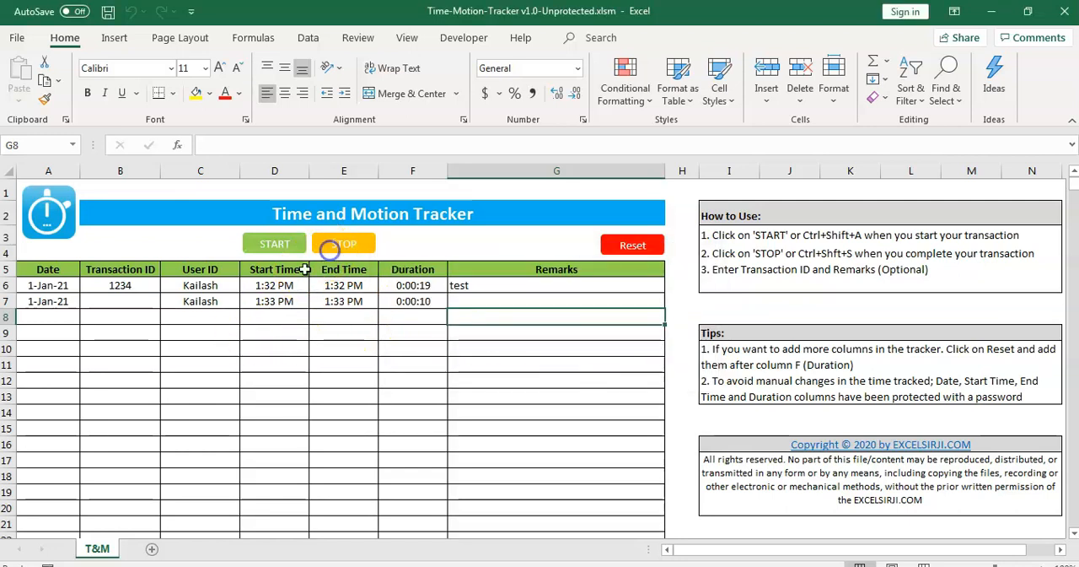
pyautogui.click(343, 246)
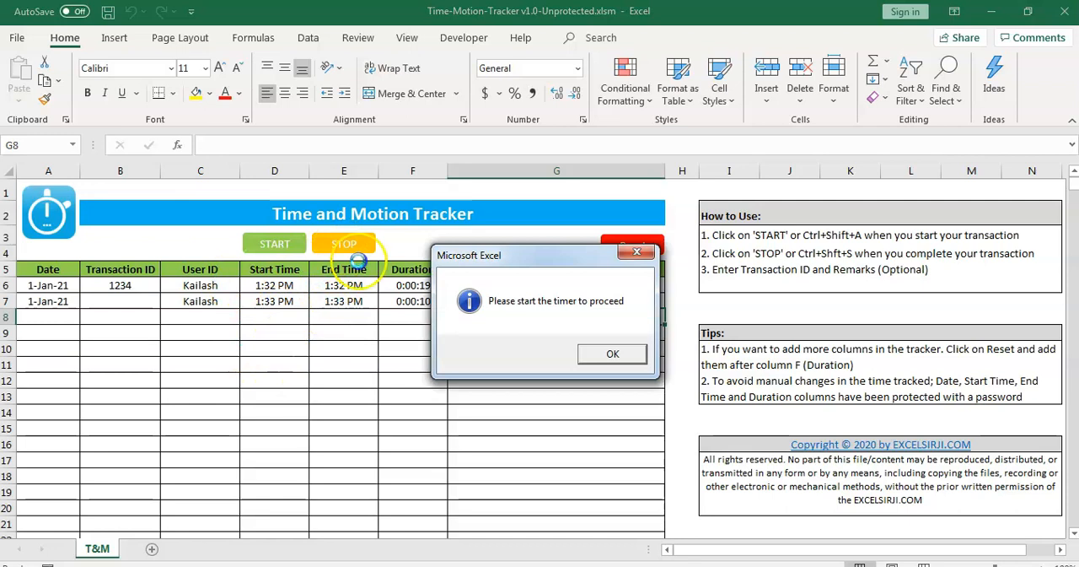
pyautogui.click(611, 353)
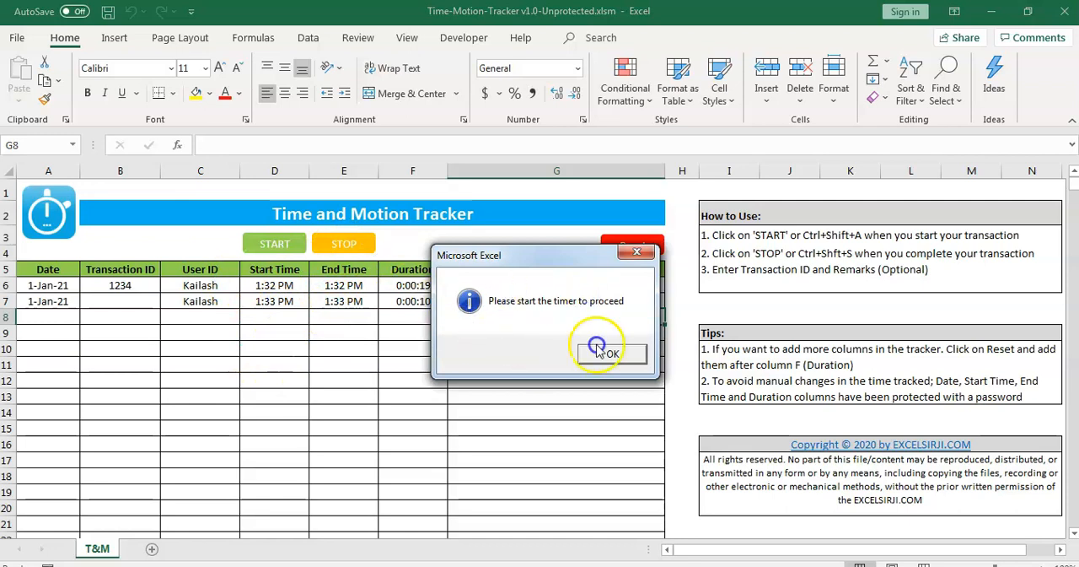
# - Enter 32323 as the second transaction's Transaction ID and 2332 as its remark
pyautogui.click(118, 302)
pyautogui.write('32323')
pyautogui.click(477, 301)
pyautogui.write('2332')
pyautogui.click(474, 329)
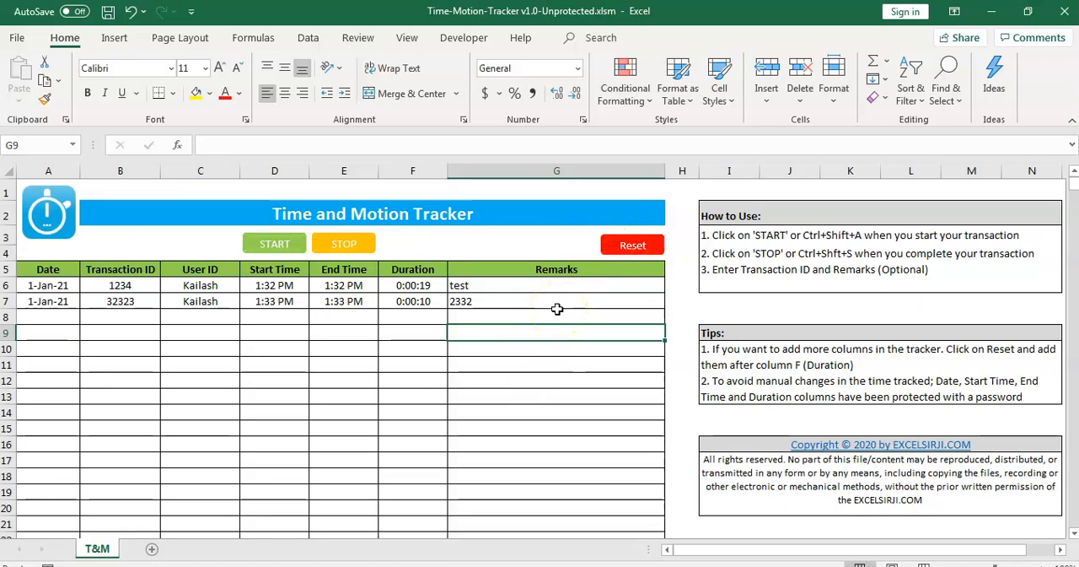
pyautogui.moveTo(413, 268); pyautogui.dragTo(72, 270)
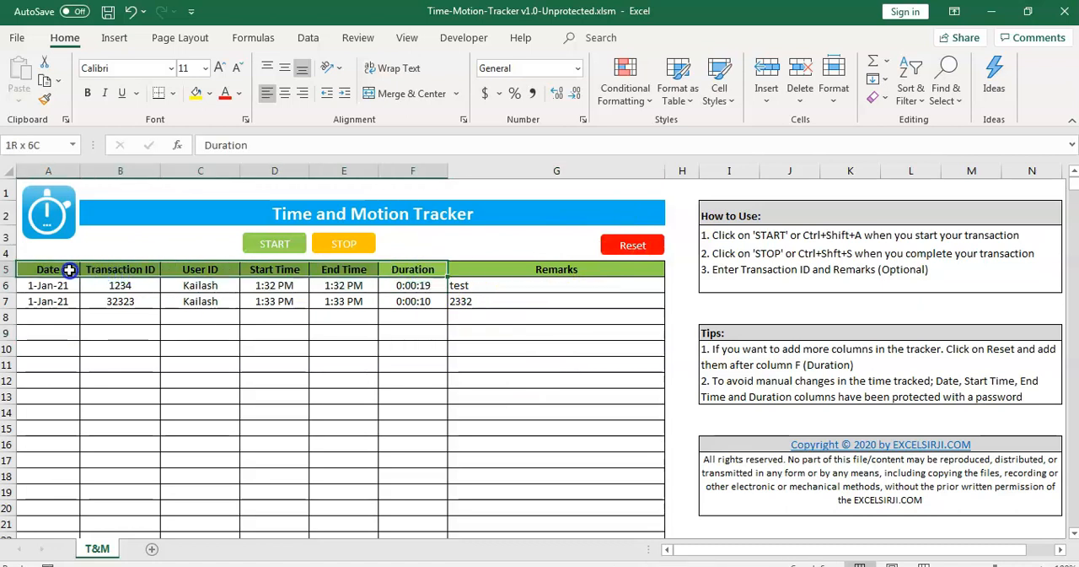
pyautogui.click(397, 303)
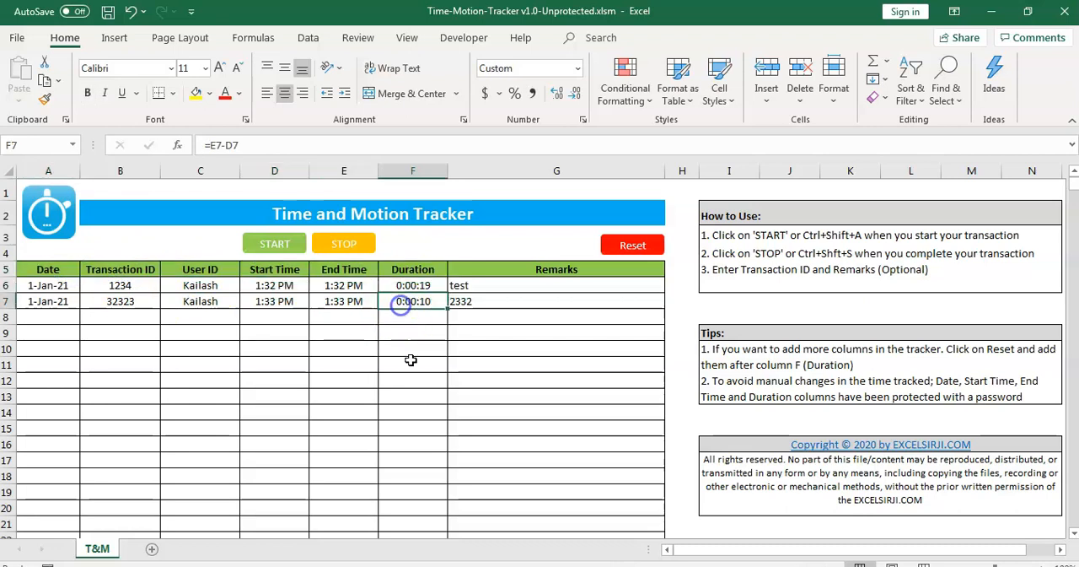
pyautogui.click(553, 319)
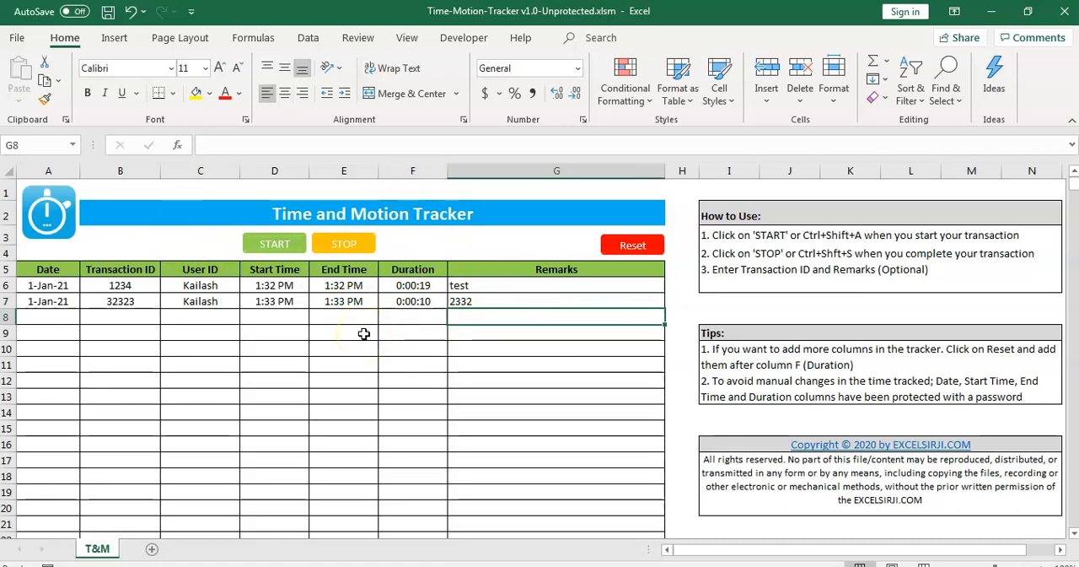
# - Insert a new column between the Duration and Remarks columns
pyautogui.click(537, 170)
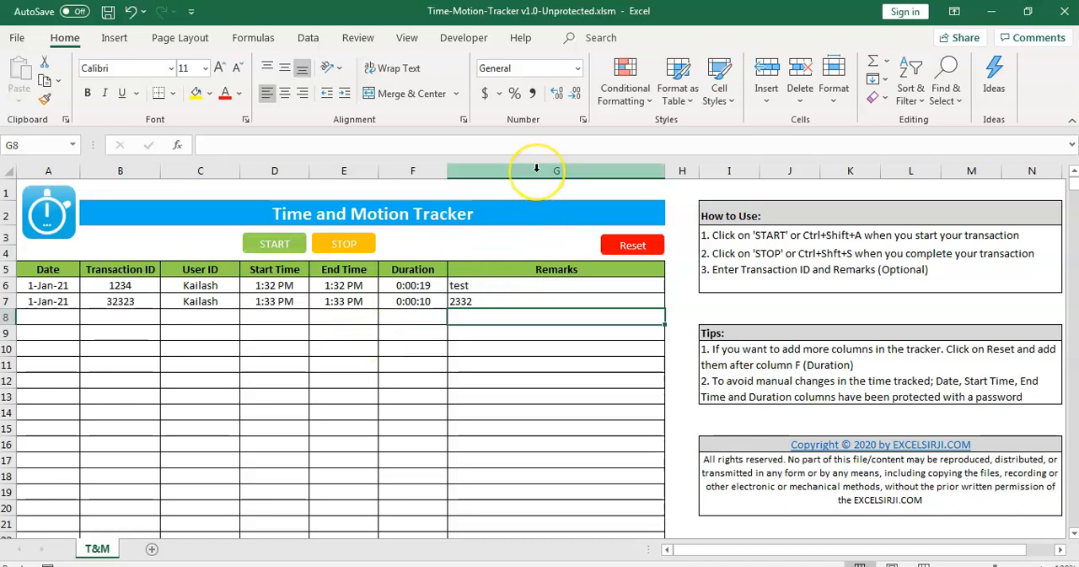
pyautogui.rightClick(537, 168)
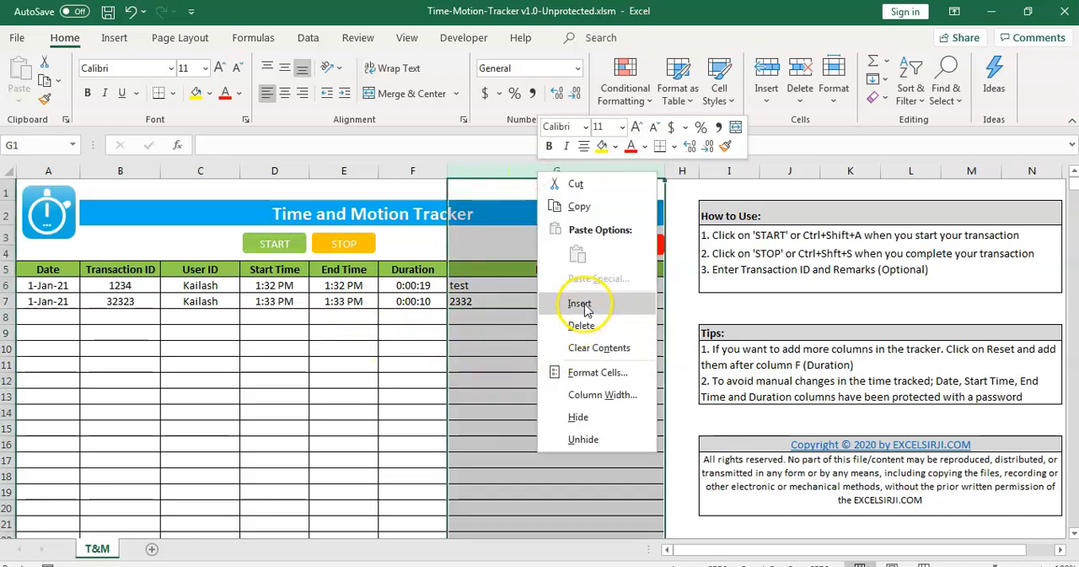
pyautogui.click(584, 302)
# - Enter "Customer Name" as the new column's header and widen the column to fit the text
pyautogui.click(481, 270)
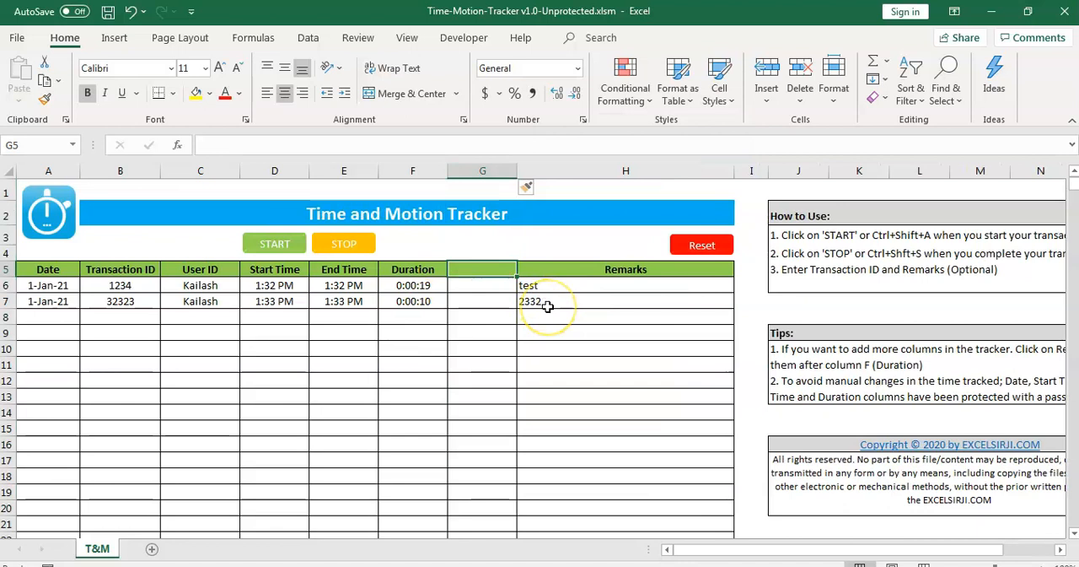
pyautogui.write('C')
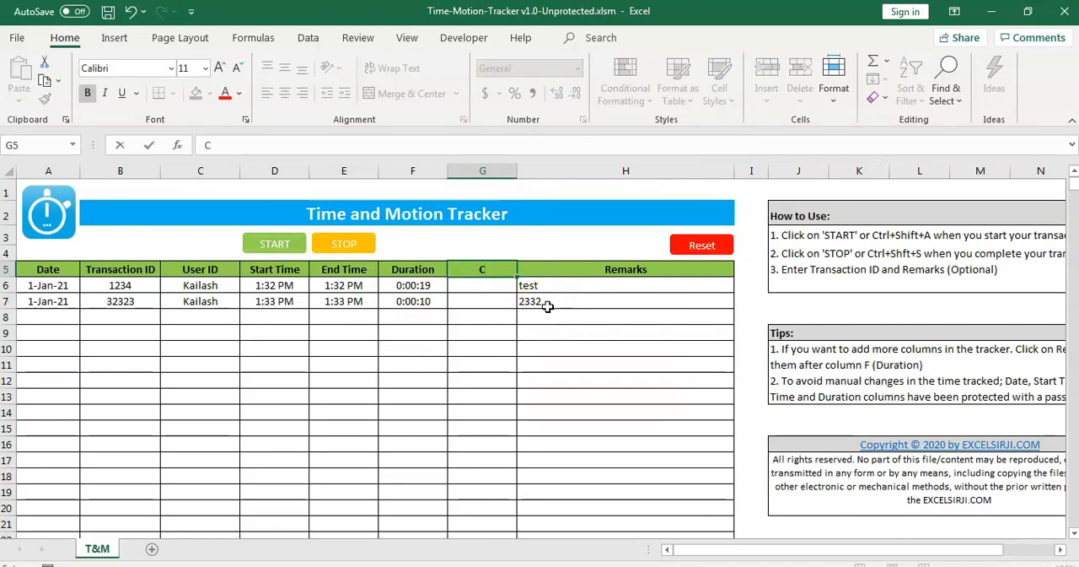
pyautogui.write('ustomer Name')
pyautogui.press('Return')
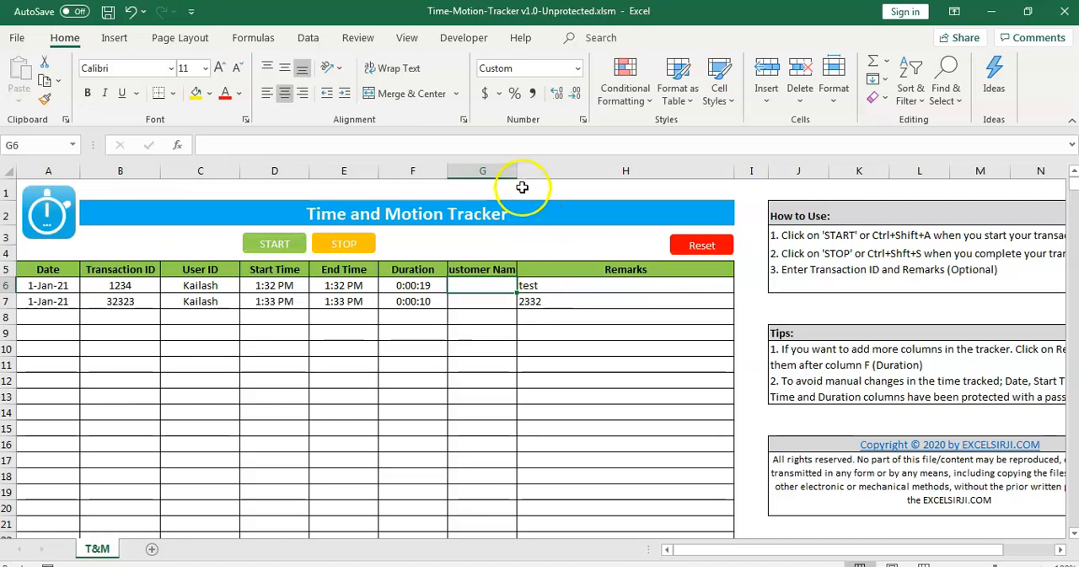
pyautogui.moveTo(517, 171); pyautogui.dragTo(530, 172)
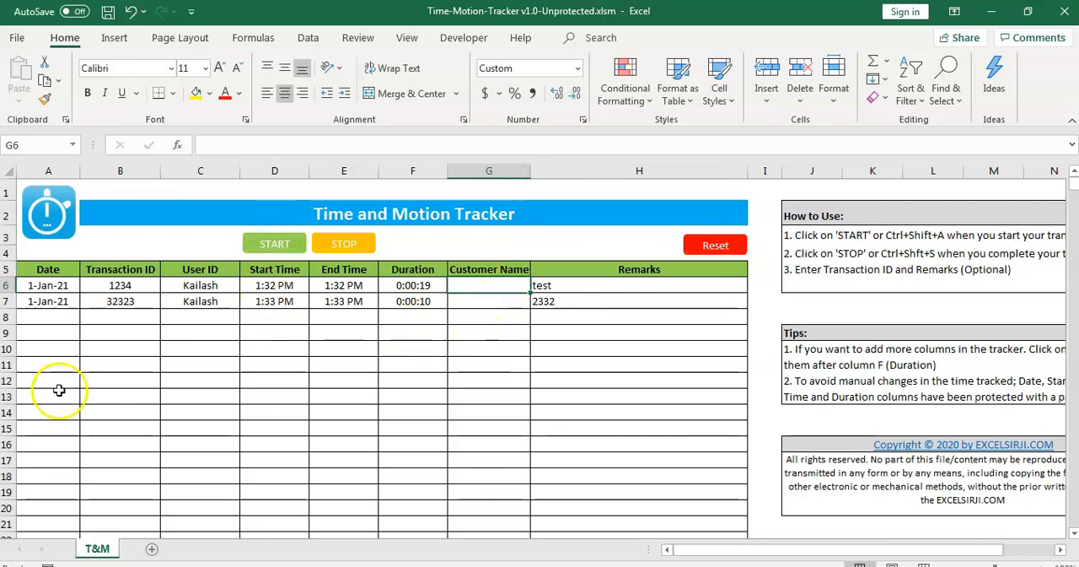
# - Record a third transaction from timer start to stop, with Transaction ID 23232, Customer Name "qbc" and remark "erw"
pyautogui.click(271, 243)
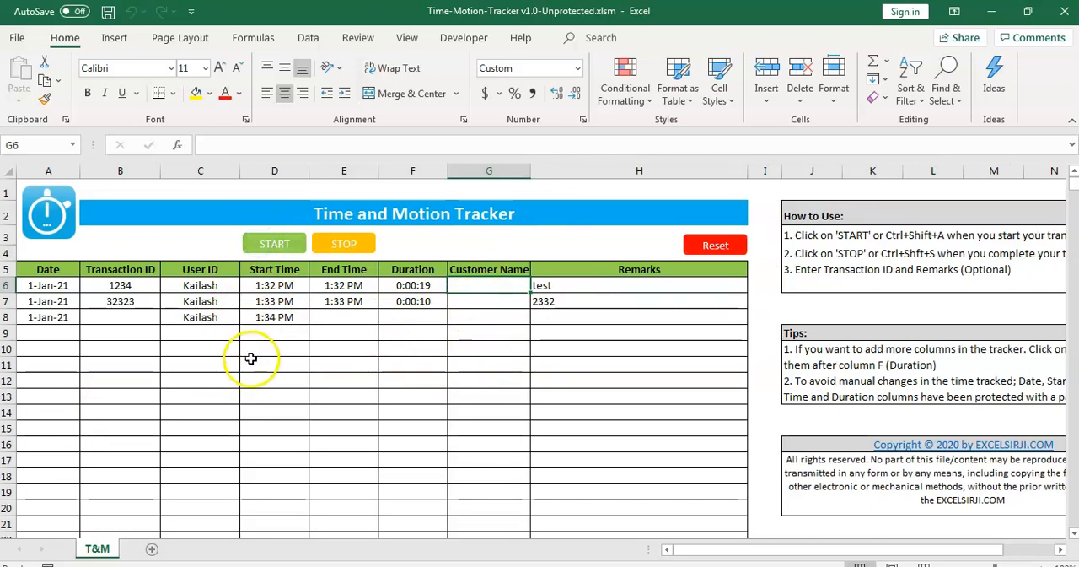
pyautogui.click(107, 319)
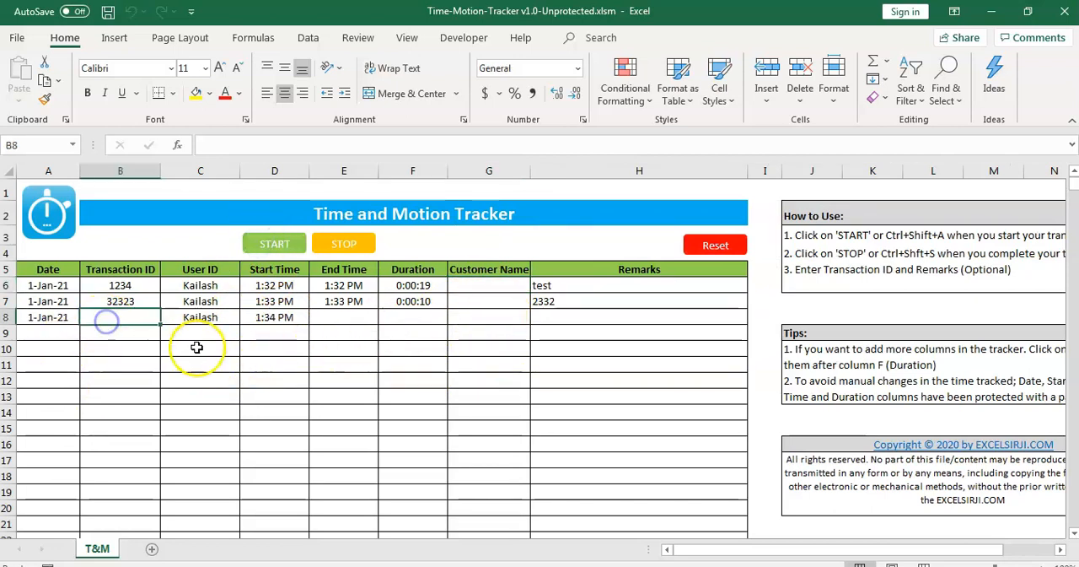
pyautogui.write('23232')
pyautogui.click(550, 321)
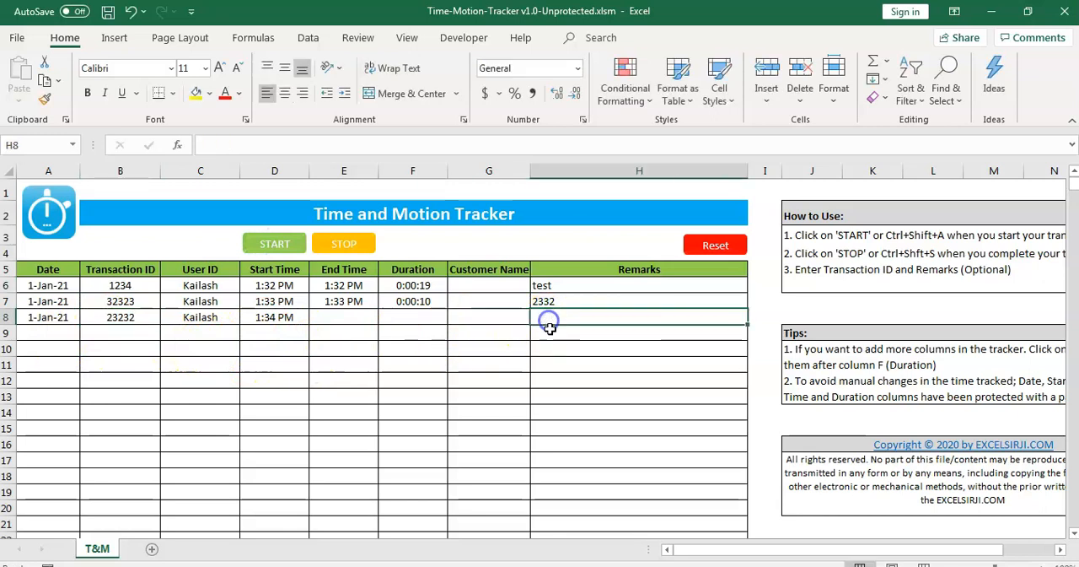
pyautogui.write('erw')
pyautogui.click(473, 313)
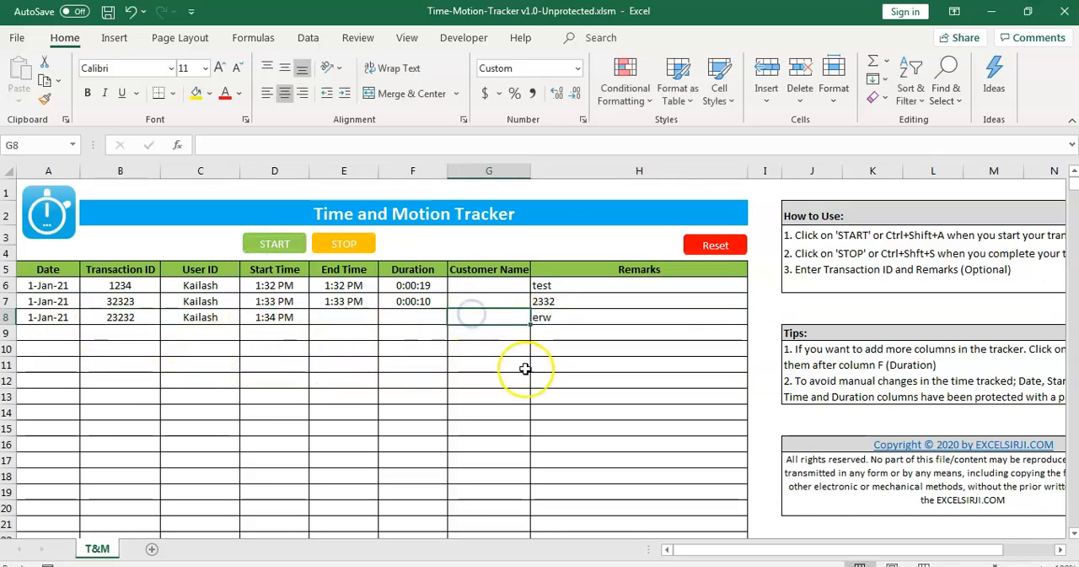
pyautogui.write('qbc')
pyautogui.press('Return')
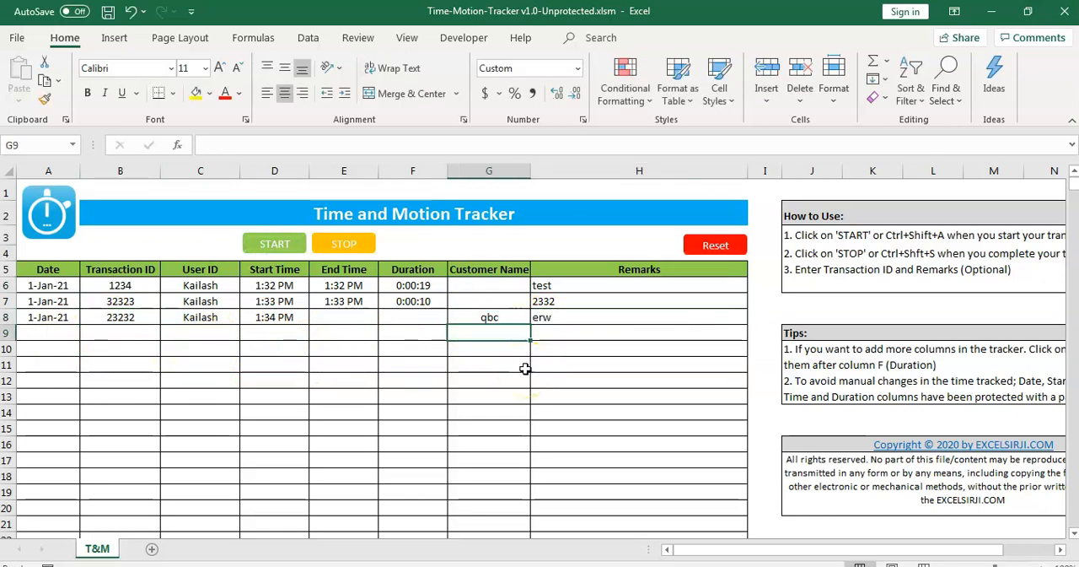
pyautogui.click(342, 243)
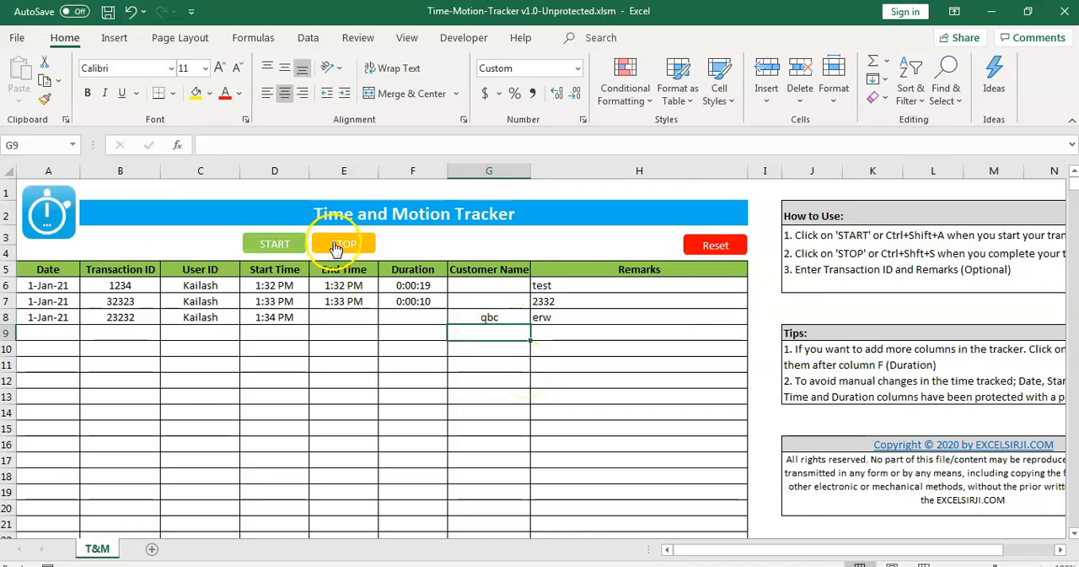
# - Start and stop the timer for a fourth transaction
pyautogui.click(371, 360)
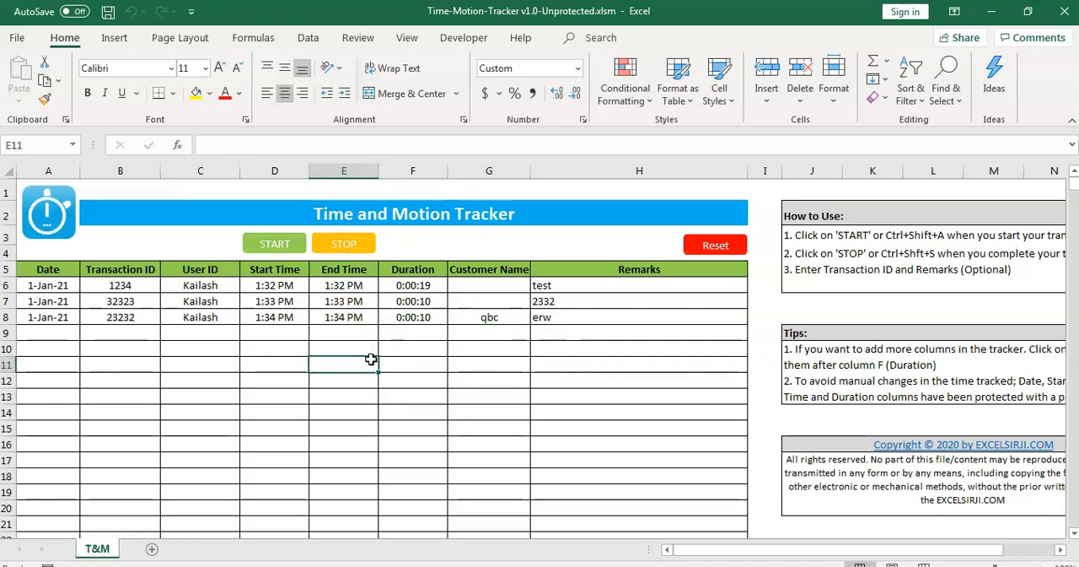
pyautogui.hotkey('ctrl', 'shift', 'a')
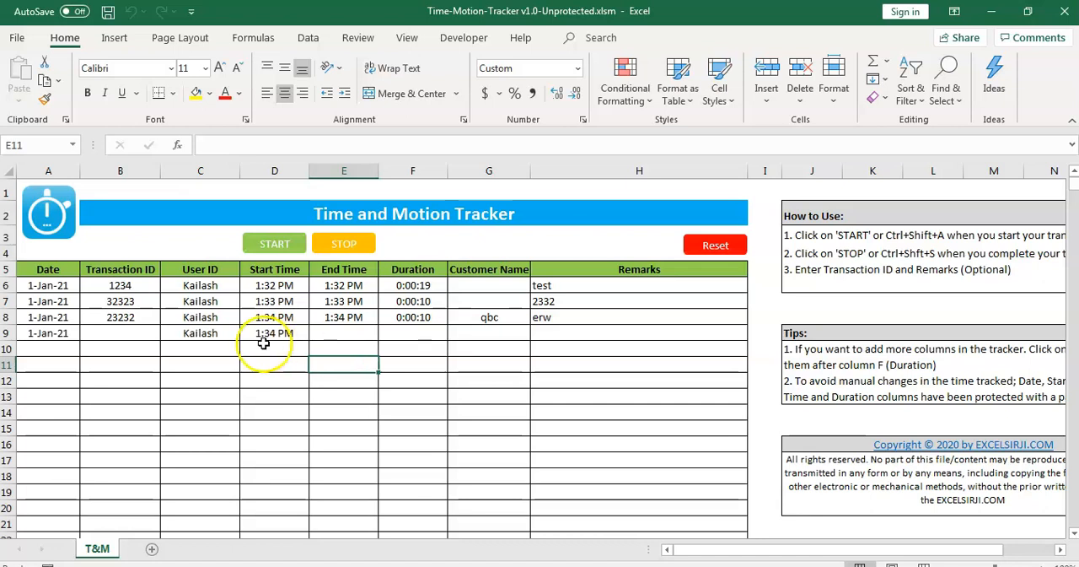
pyautogui.click(263, 334)
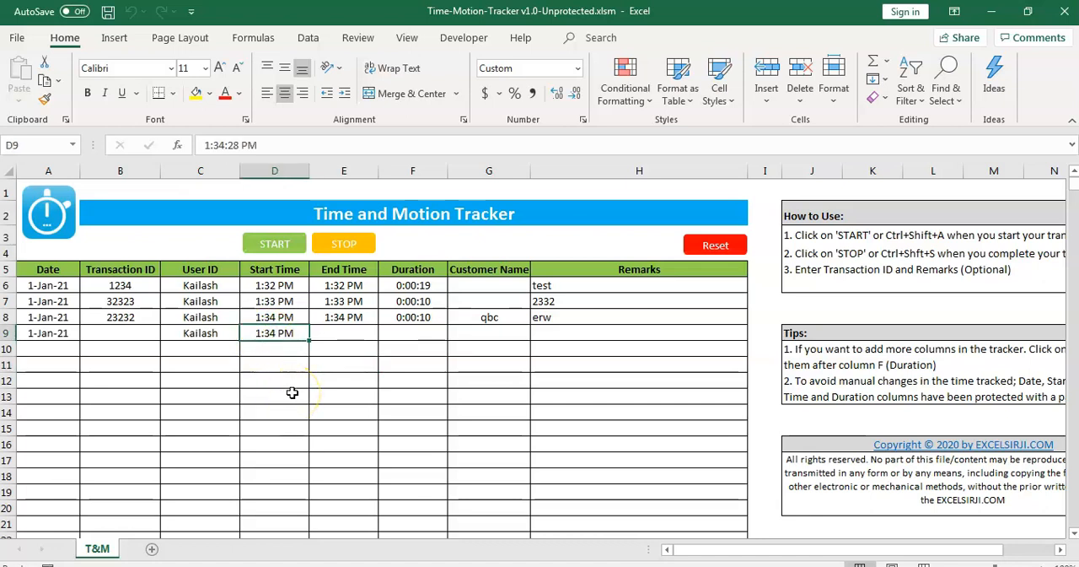
pyautogui.hotkey('ctrl', 'shift', 's')
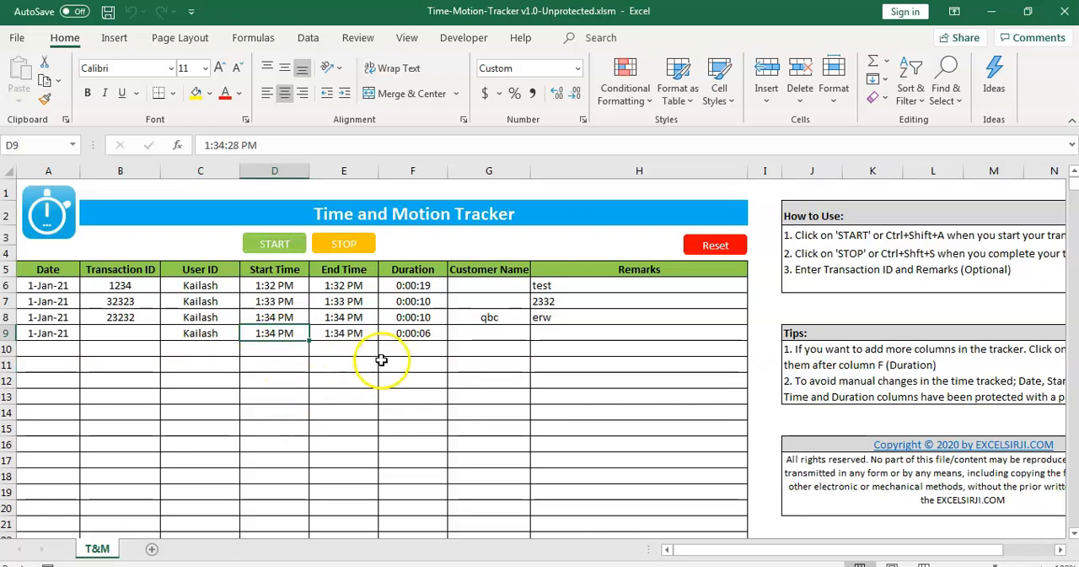
# - Enter "wew" as the fourth transaction's Transaction ID
pyautogui.click(127, 335)
pyautogui.write('wew')
pyautogui.click(197, 348)
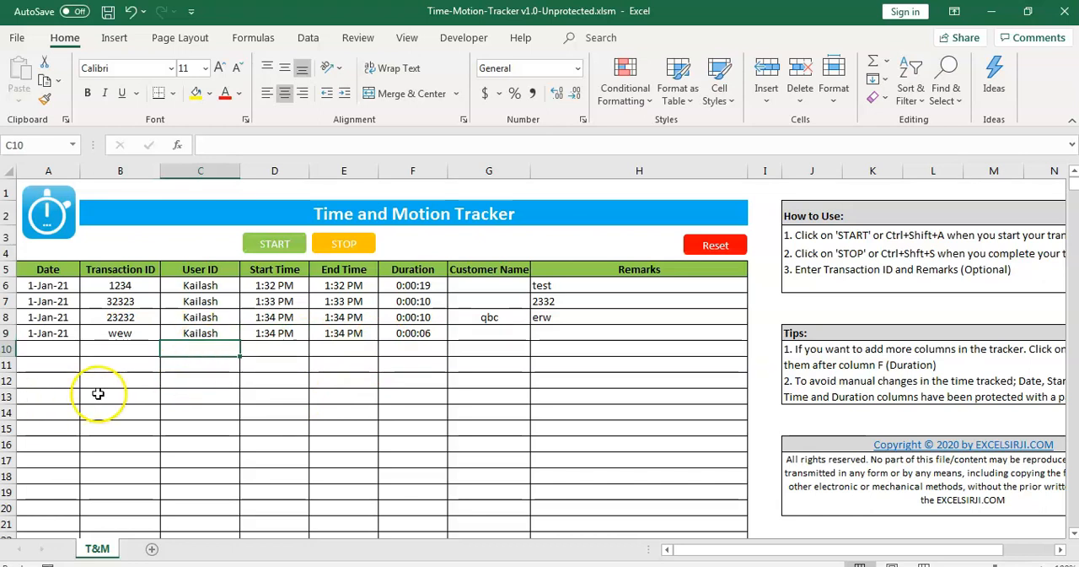
# - Open the VBA code window of the T&M worksheet
pyautogui.rightClick(99, 550)
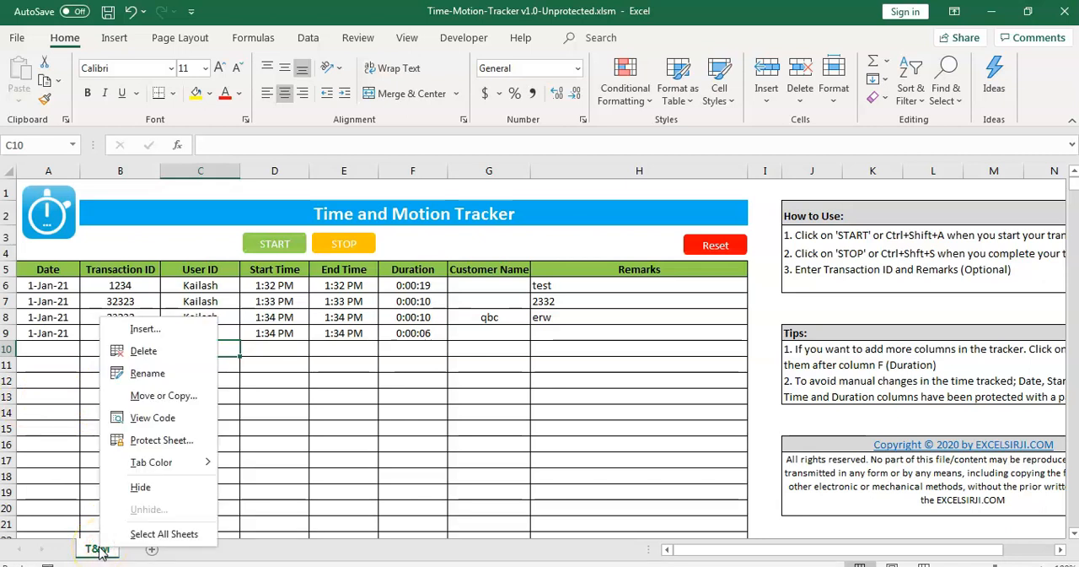
pyautogui.click(152, 418)
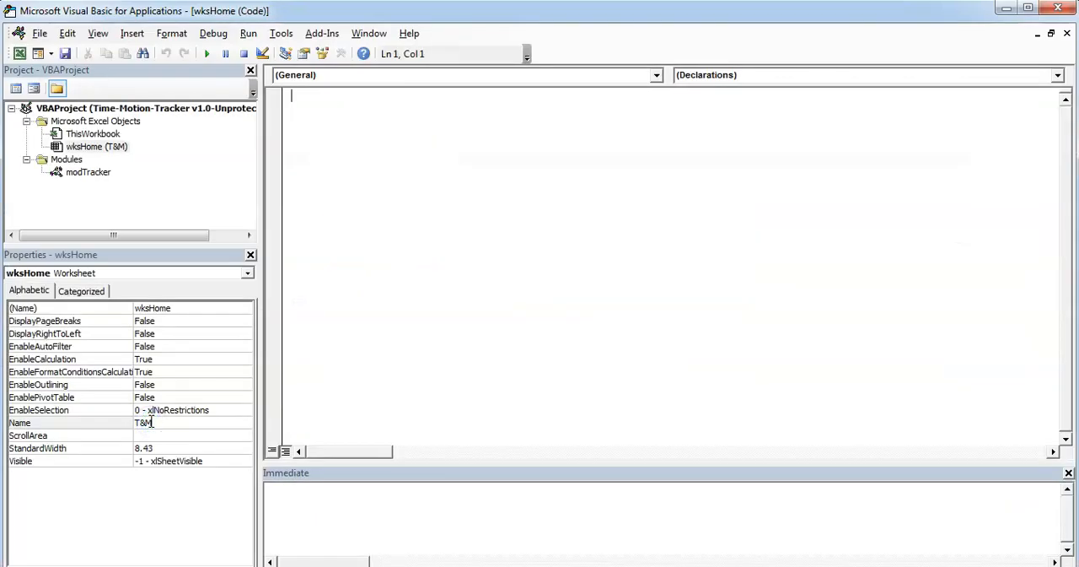
# - Open the modTracker module's code and examine the declaration of the Start_Timer procedure
pyautogui.doubleClick(89, 174)
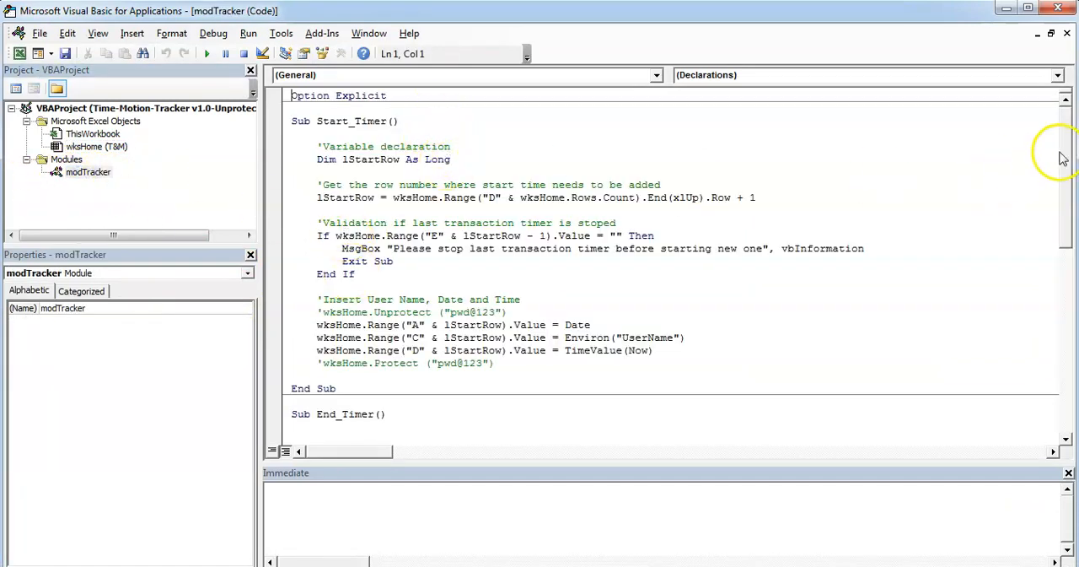
pyautogui.scroll(-5, 1063, 164)
pyautogui.scroll(5, 1065, 165)
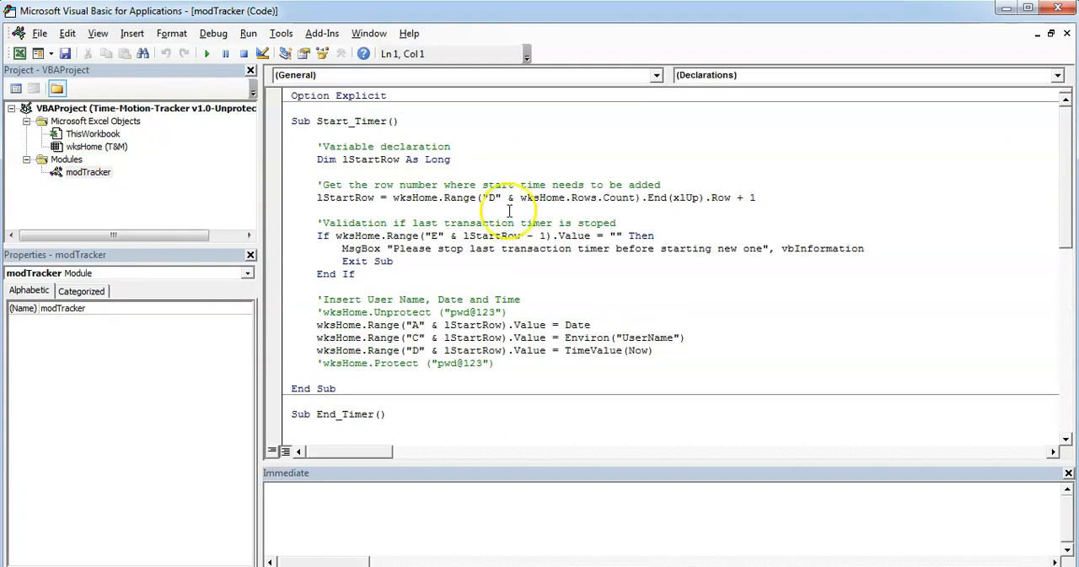
pyautogui.moveTo(318, 121); pyautogui.dragTo(381, 121)
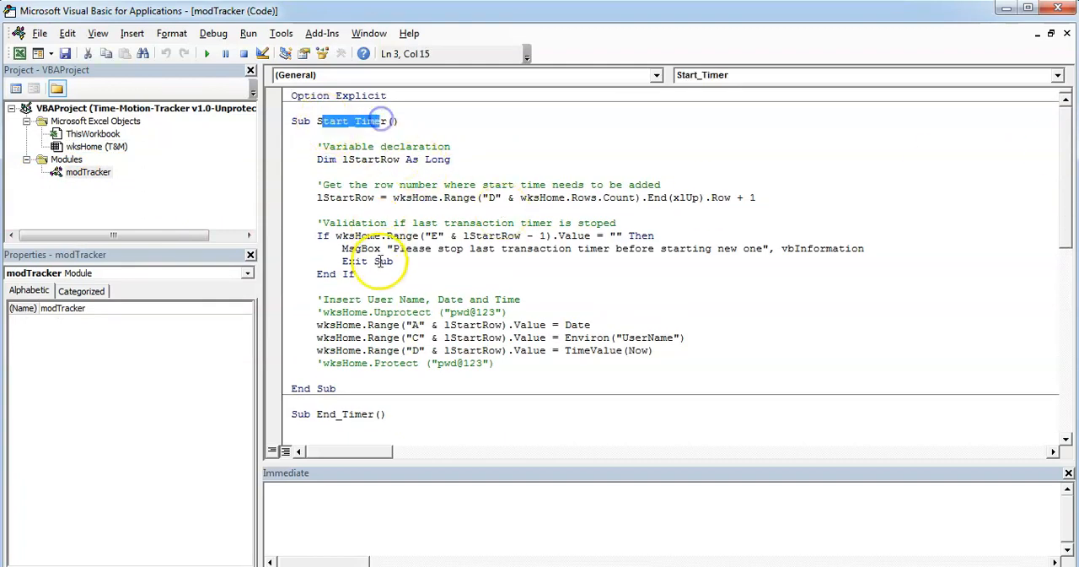
pyautogui.click(309, 122)
pyautogui.moveTo(308, 123); pyautogui.dragTo(291, 122)
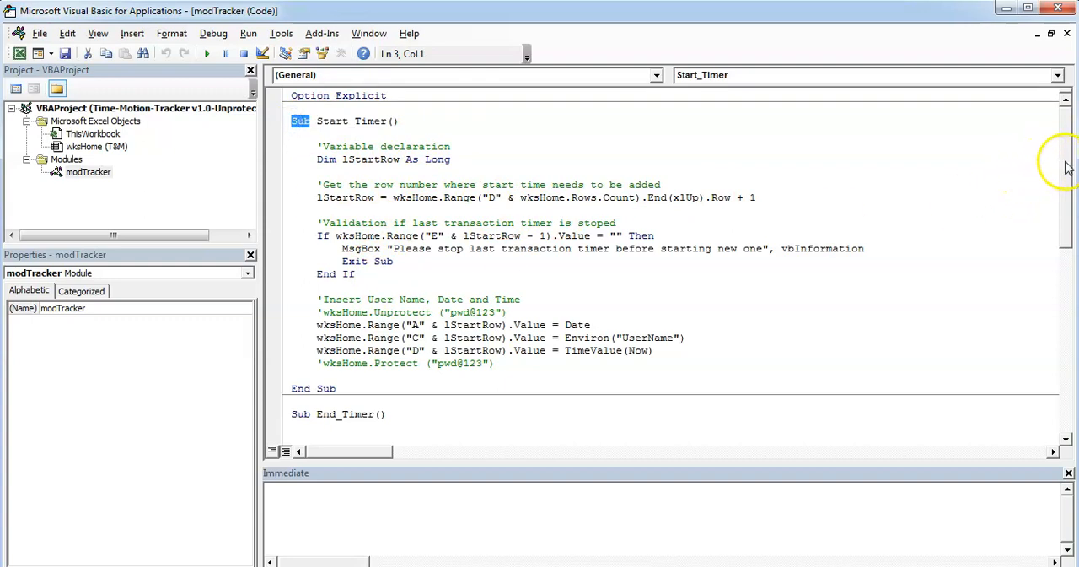
pyautogui.moveTo(322, 121); pyautogui.dragTo(386, 121)
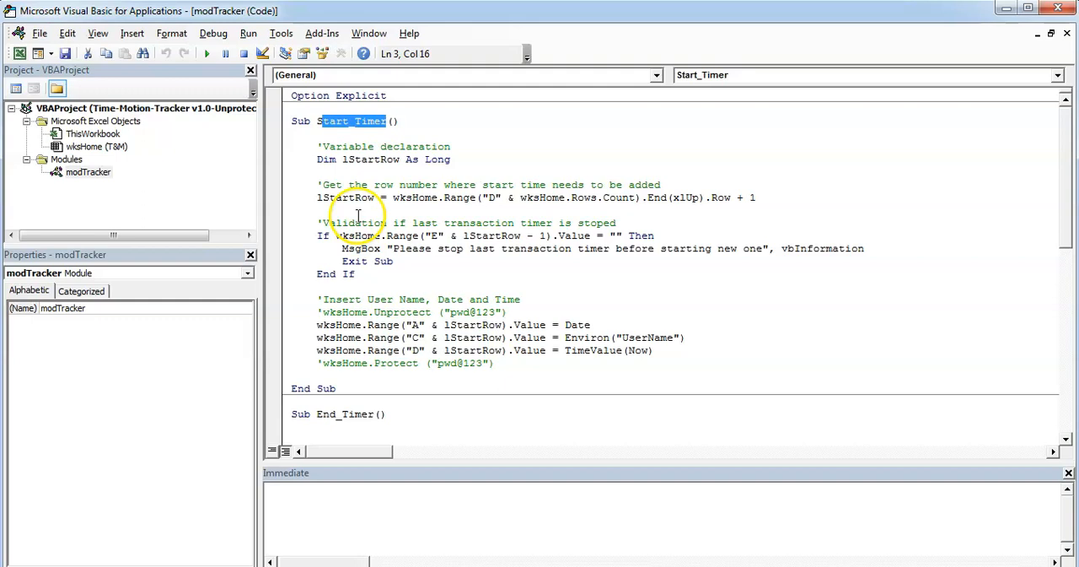
# - Examine the commented-out wksHome Unprotect and Protect lines and their password arguments in Start_Timer
pyautogui.moveTo(514, 311); pyautogui.dragTo(325, 311)
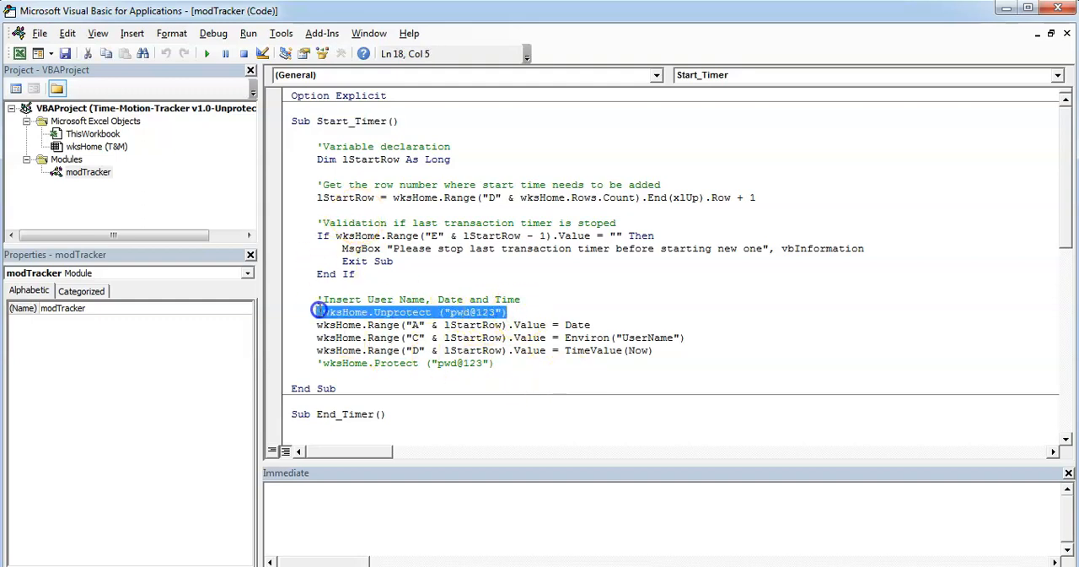
pyautogui.click(495, 365)
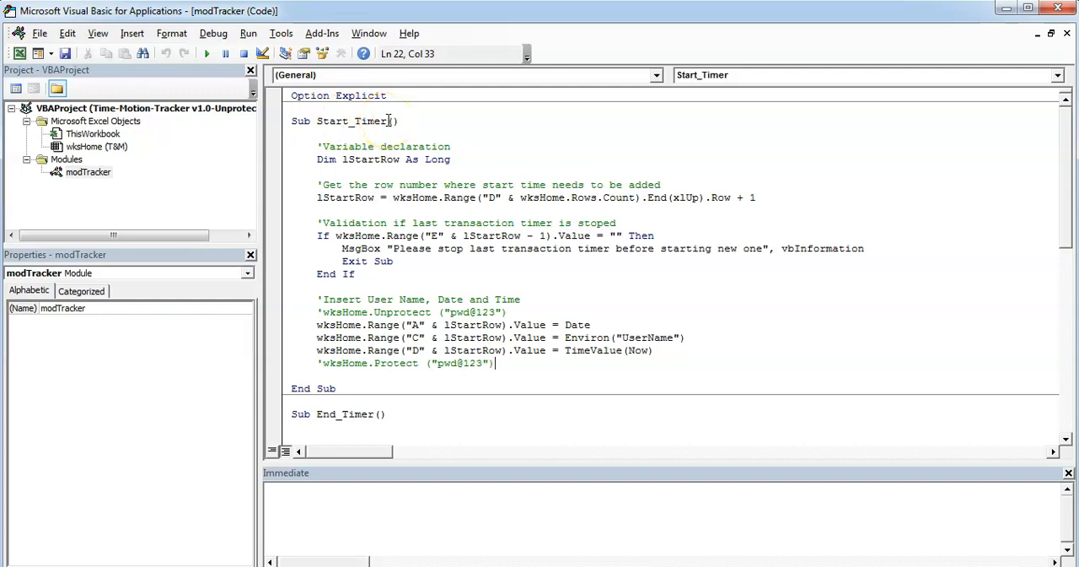
pyautogui.moveTo(367, 312); pyautogui.dragTo(511, 307)
pyautogui.moveTo(450, 312); pyautogui.dragTo(451, 312)
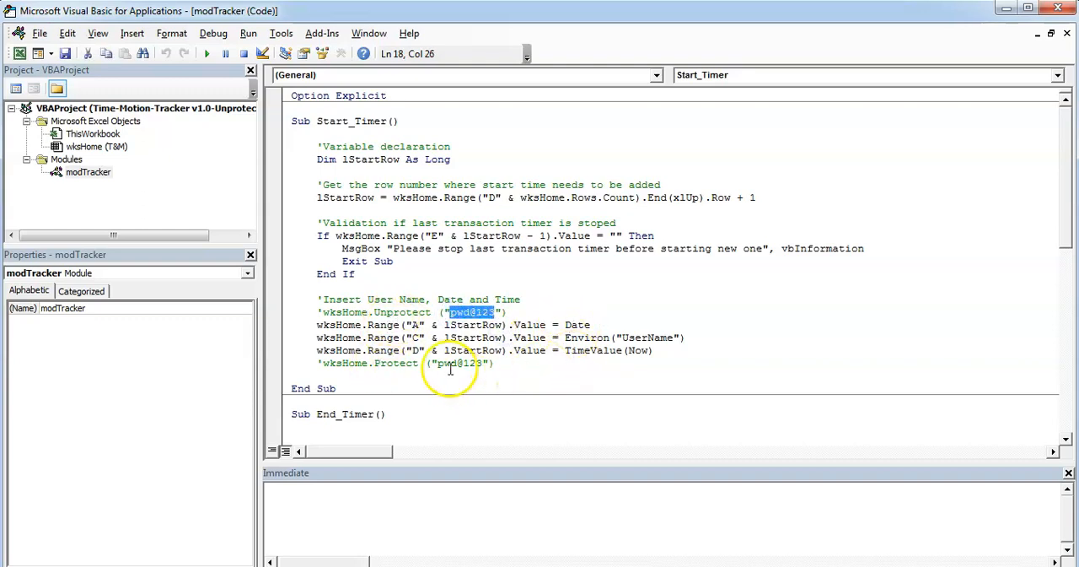
pyautogui.moveTo(436, 364); pyautogui.dragTo(469, 364)
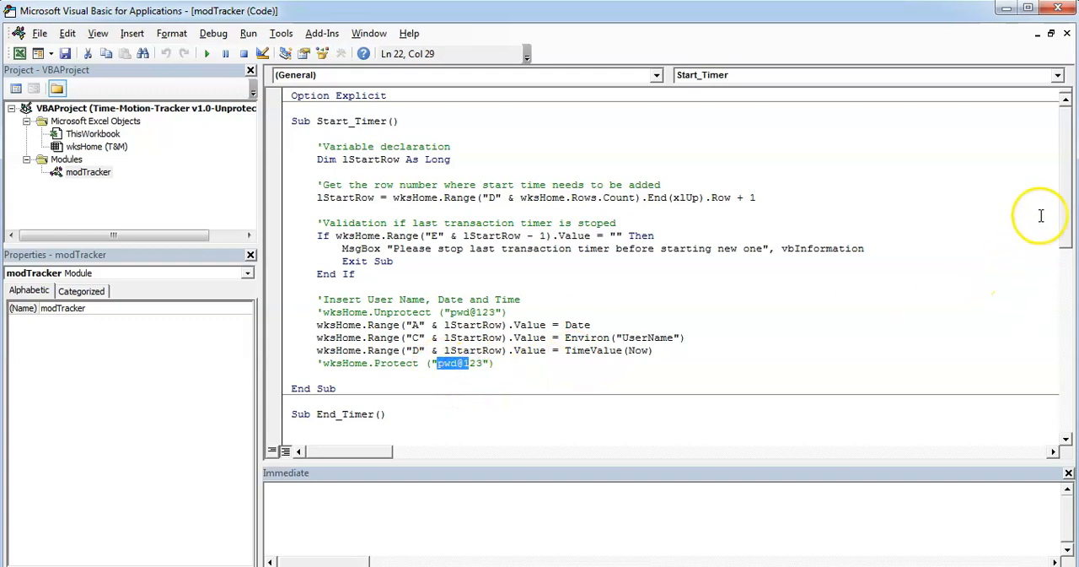
# - Examine the commented-out wksHome Unprotect and Protect lines in the End_Timer procedure
pyautogui.moveTo(1066, 174); pyautogui.dragTo(1067, 282)
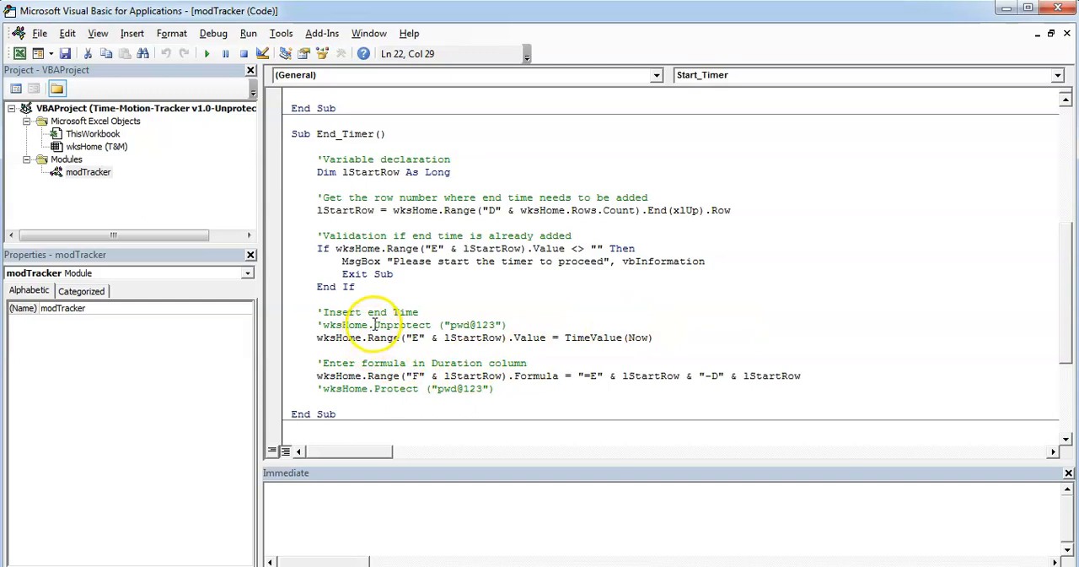
pyautogui.moveTo(374, 325); pyautogui.dragTo(509, 329)
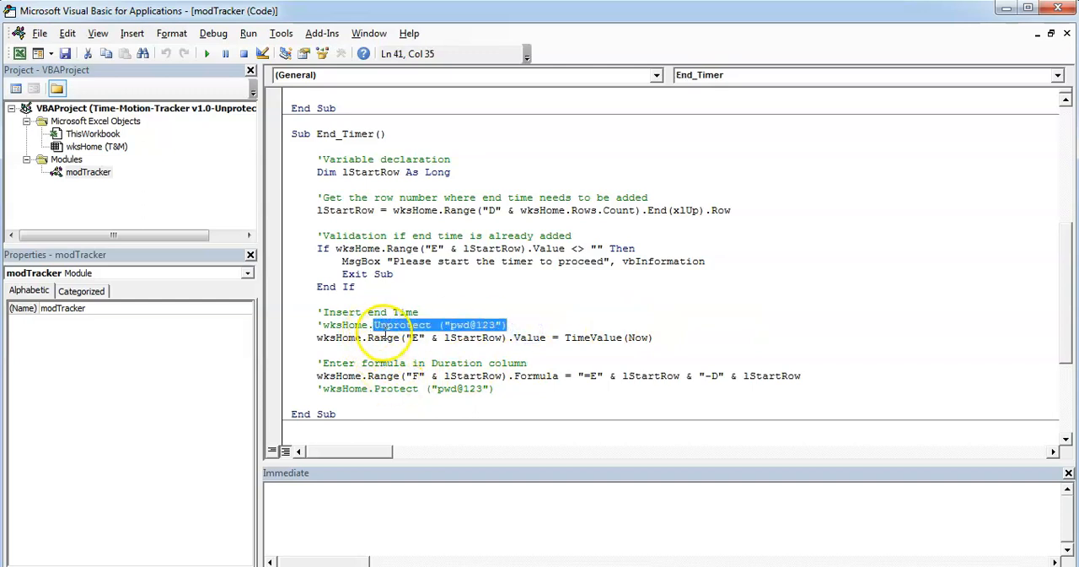
pyautogui.click(404, 393)
pyautogui.moveTo(404, 393); pyautogui.dragTo(462, 389)
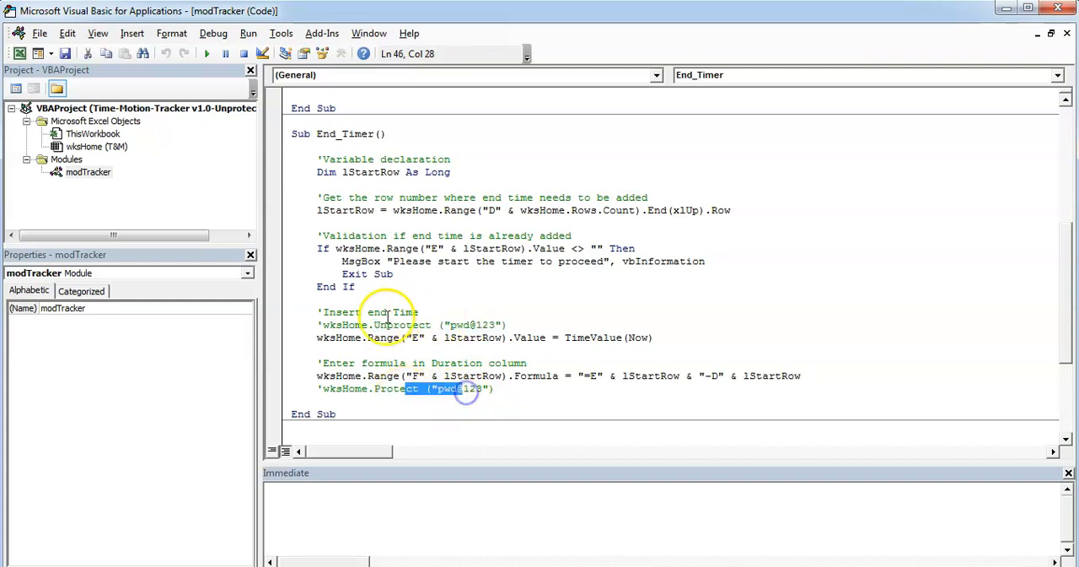
# - Uncomment the wksHome.Unprotect line in End_Timer, and restore its comment mark
pyautogui.click(319, 324)
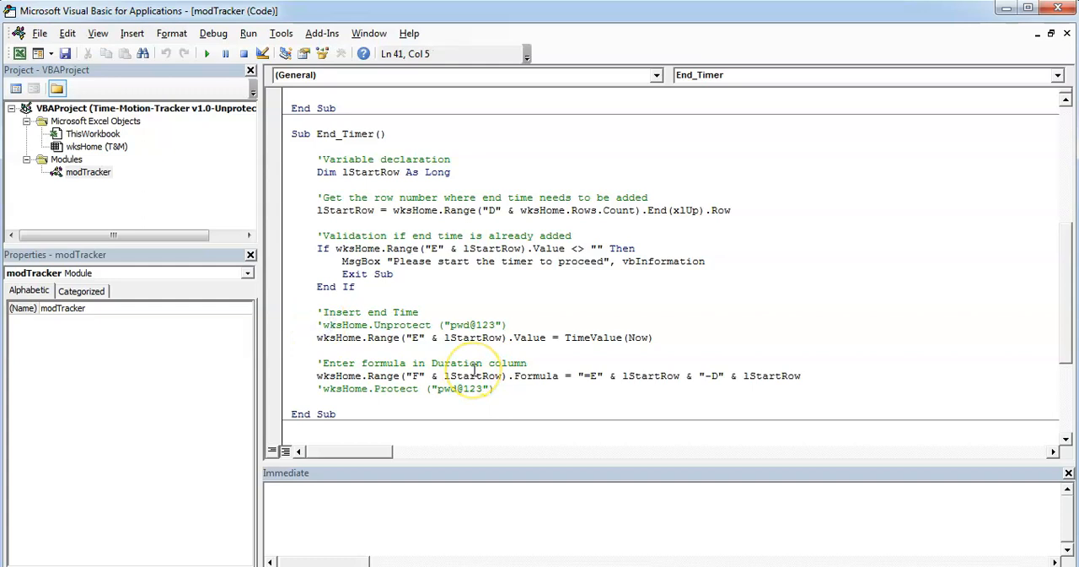
pyautogui.press('Delete')
pyautogui.write("'")
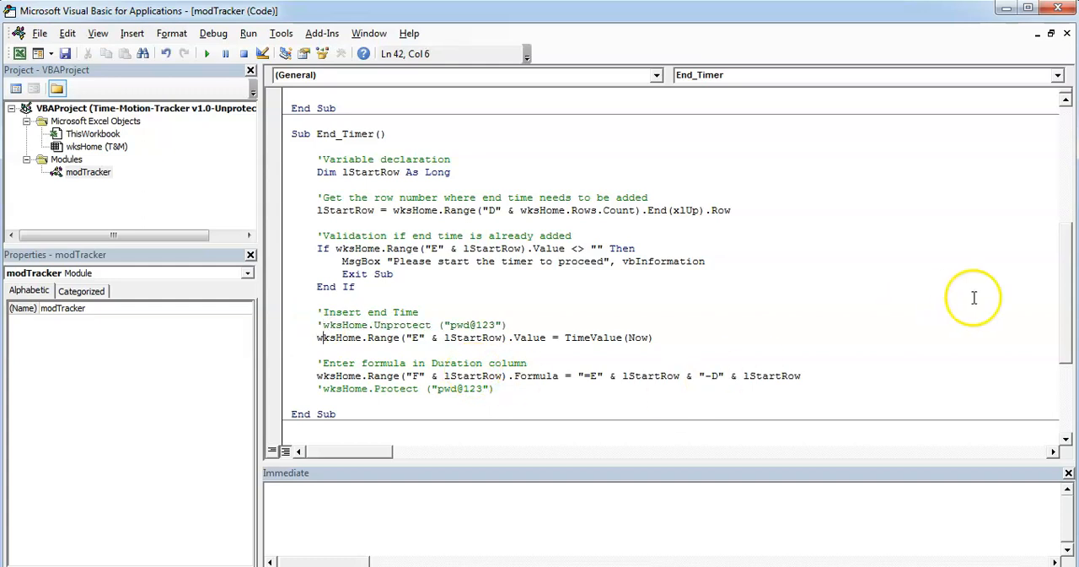
# - Examine the Reset_Tracker procedure, including its confirmation check and the line clearing the tracked data range
pyautogui.moveTo(1068, 272); pyautogui.dragTo(1074, 309)
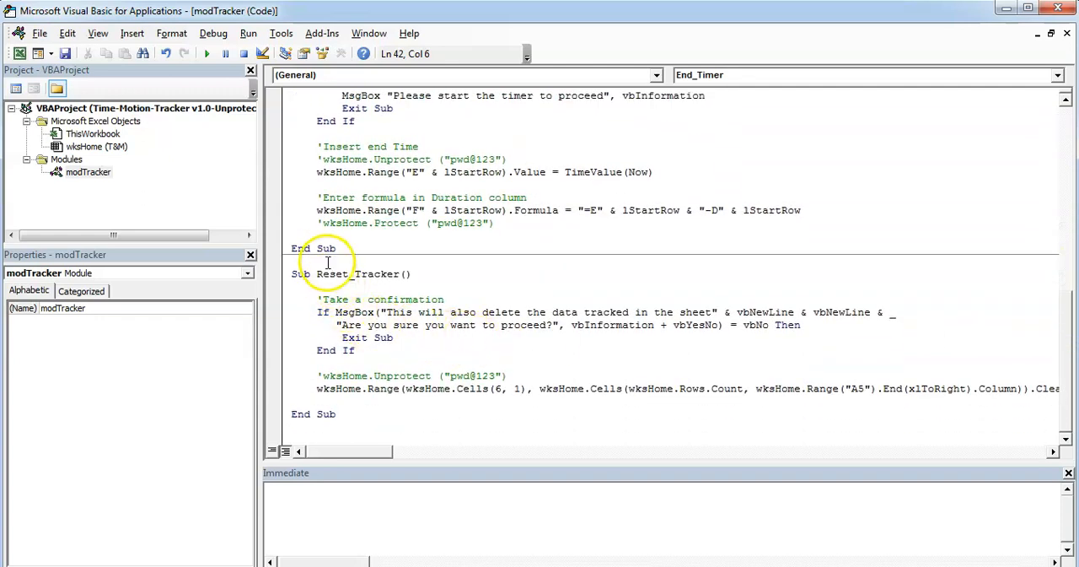
pyautogui.moveTo(329, 274); pyautogui.dragTo(372, 274)
pyautogui.click(379, 337)
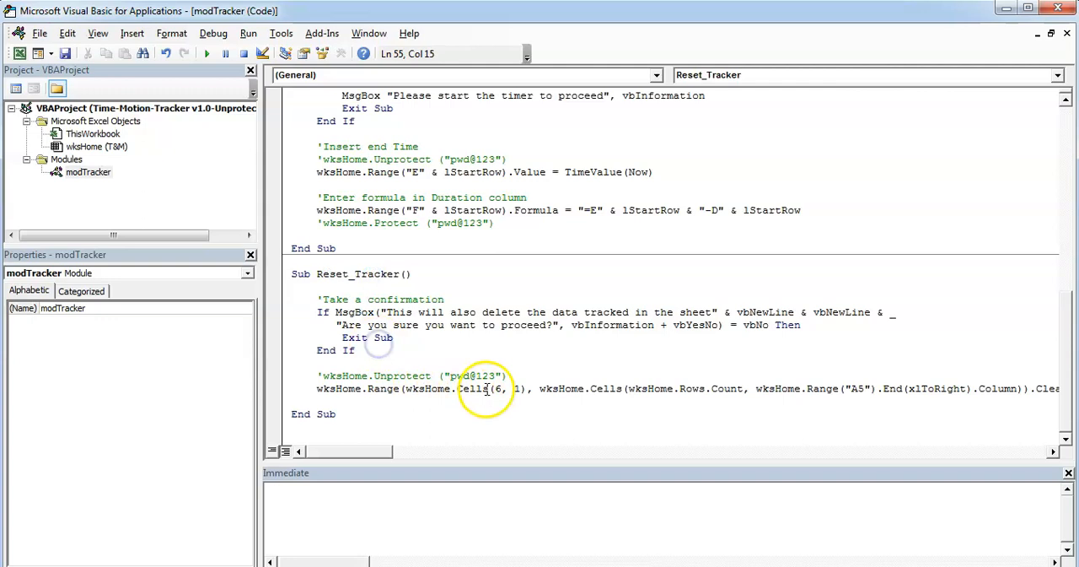
pyautogui.moveTo(317, 389); pyautogui.dragTo(458, 391)
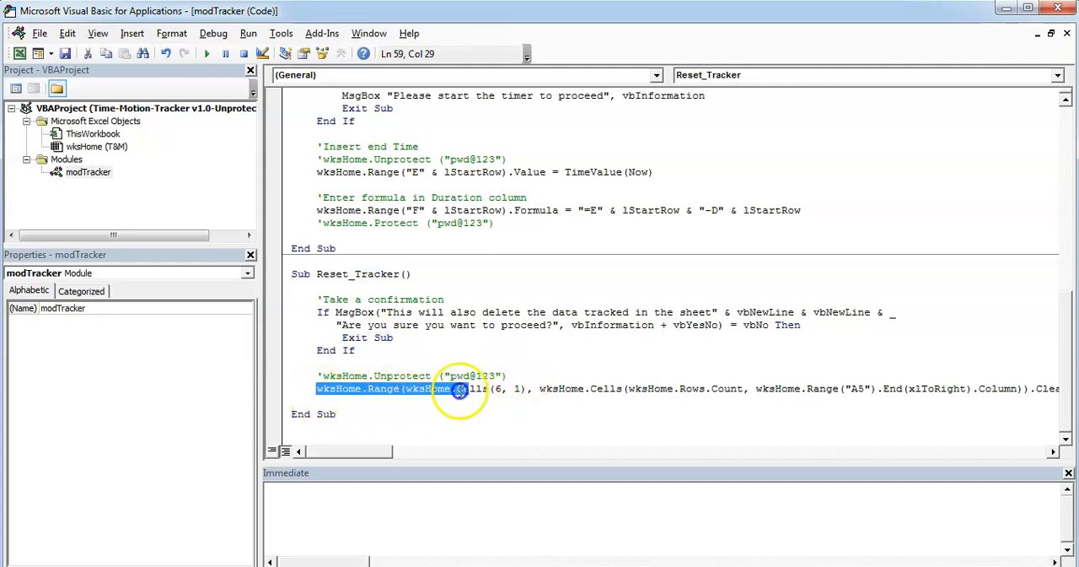
pyautogui.click(474, 407)
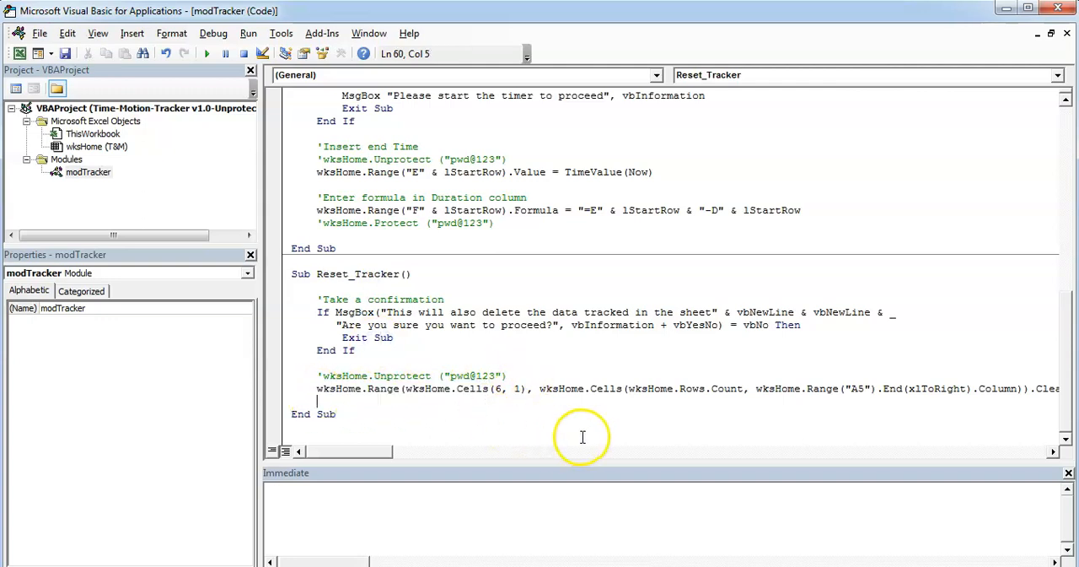